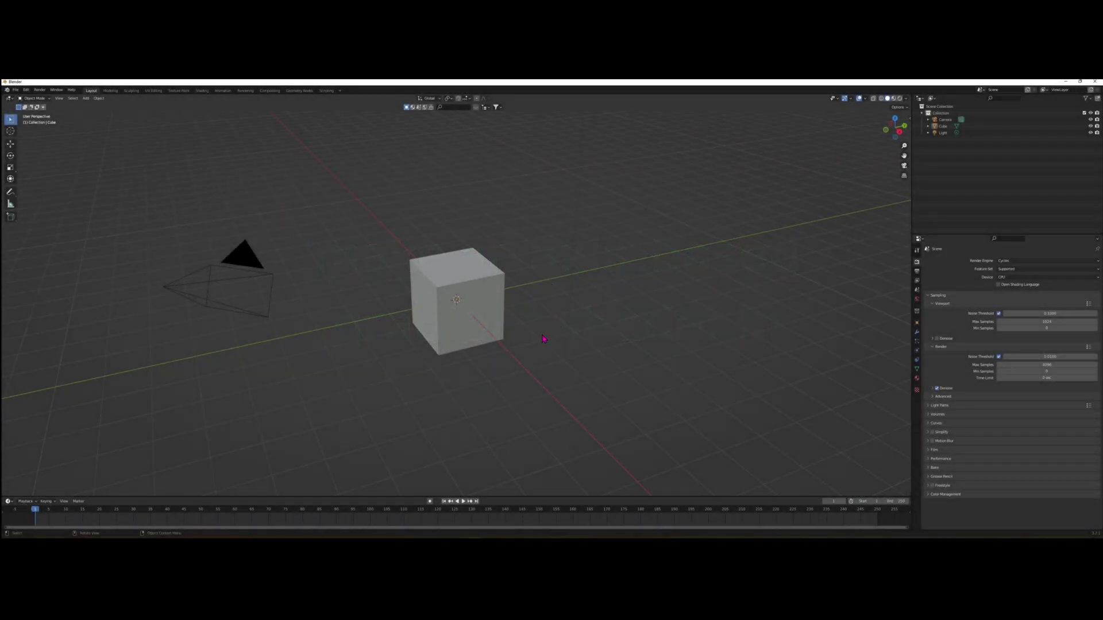
Step: Switch the scene's render engine to Cycles in Render Properties
click(1001, 261)
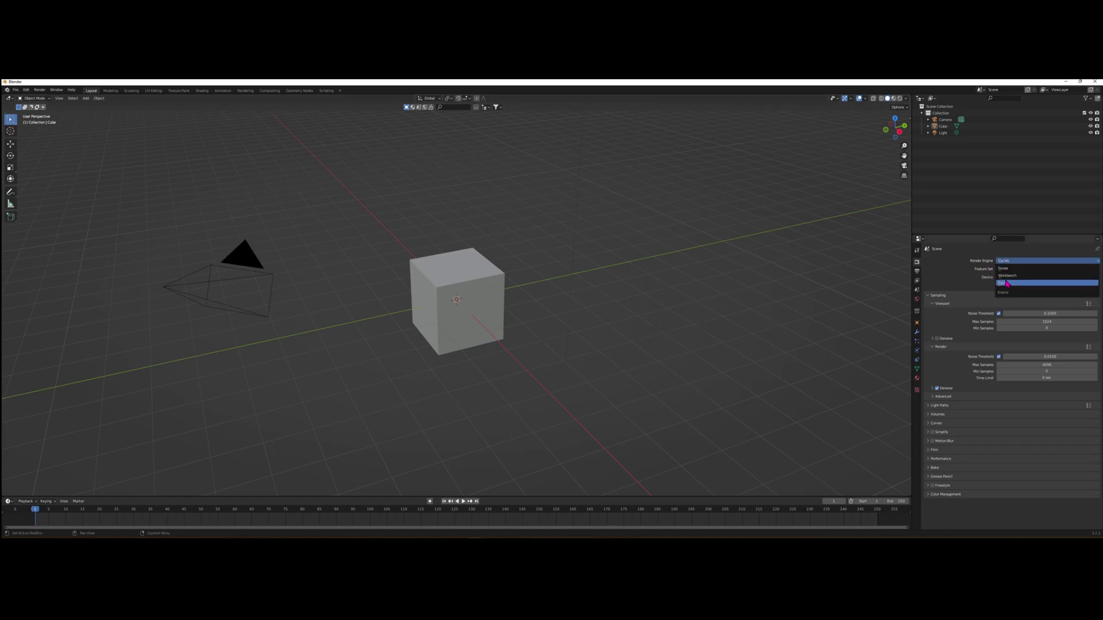
click(1007, 283)
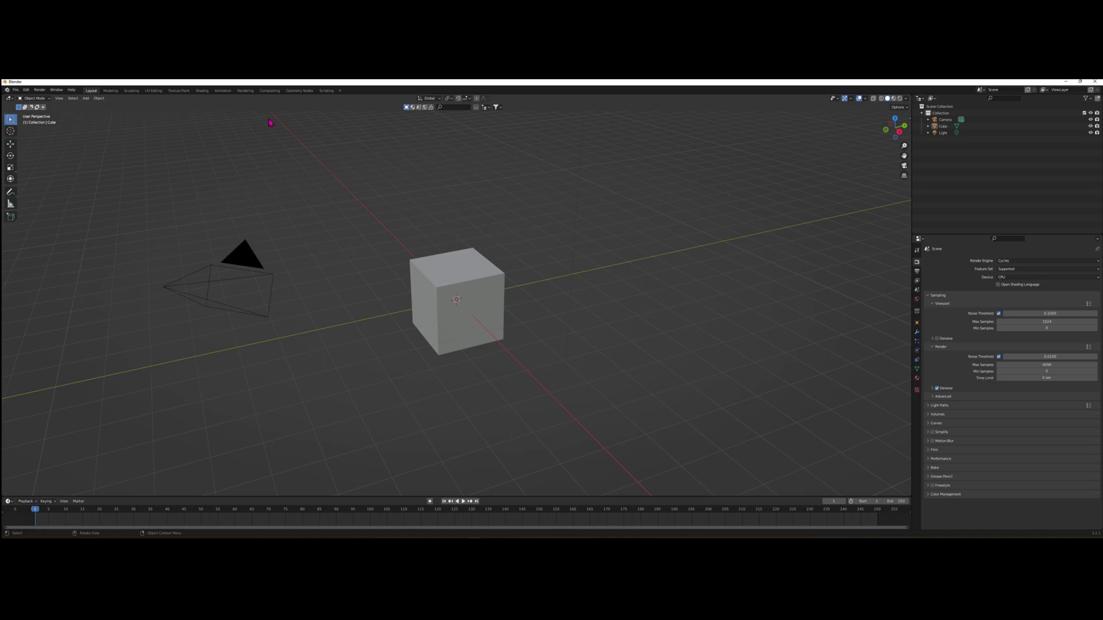
Step: In the Shading workspace, give the cube new material Material.001 and move its two nodes up-right
click(202, 91)
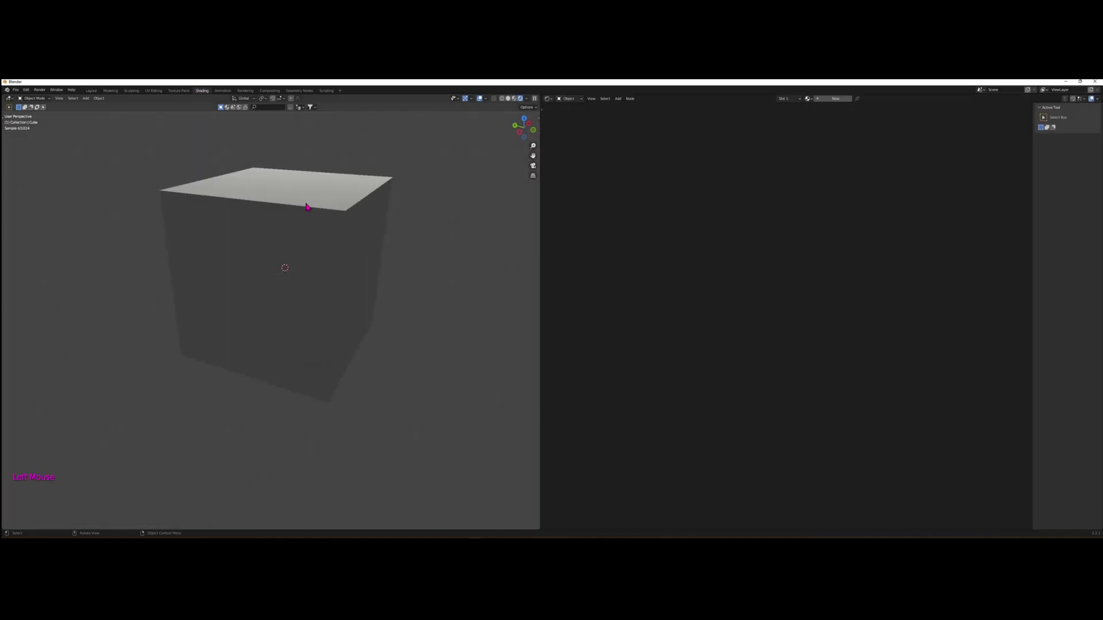
middle_drag(332, 278, 244, 283)
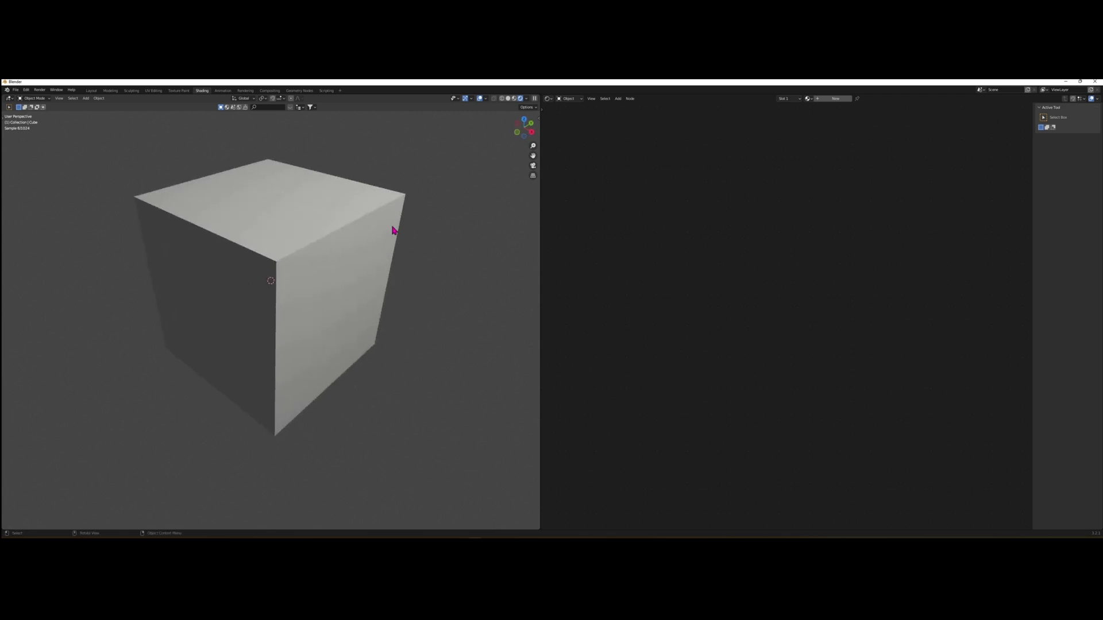
click(821, 99)
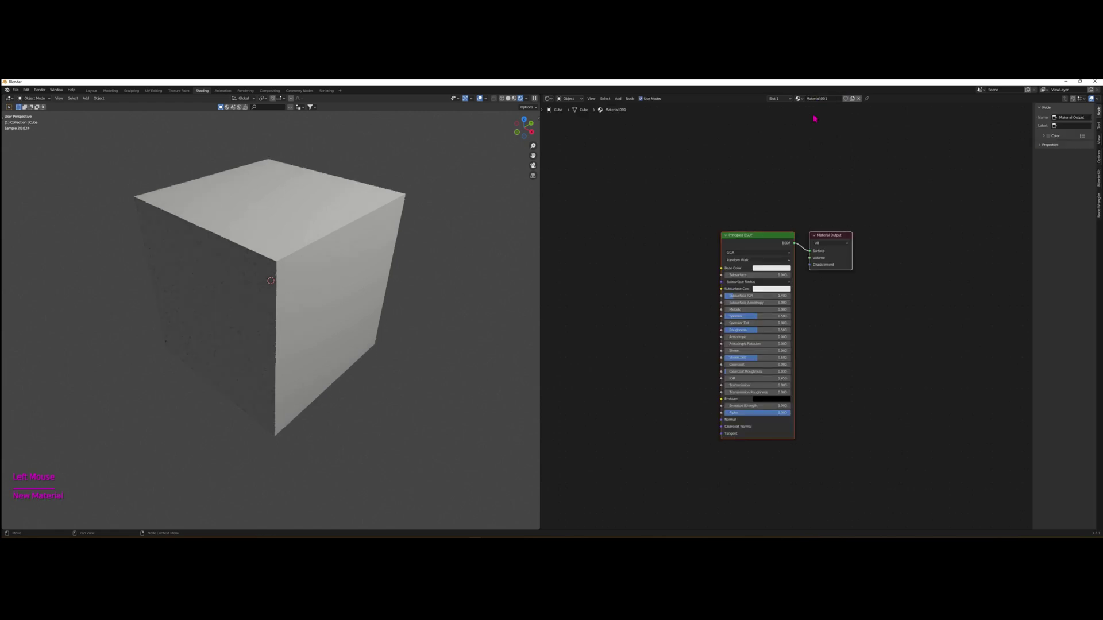
drag(710, 200, 832, 370)
drag(770, 239, 907, 180)
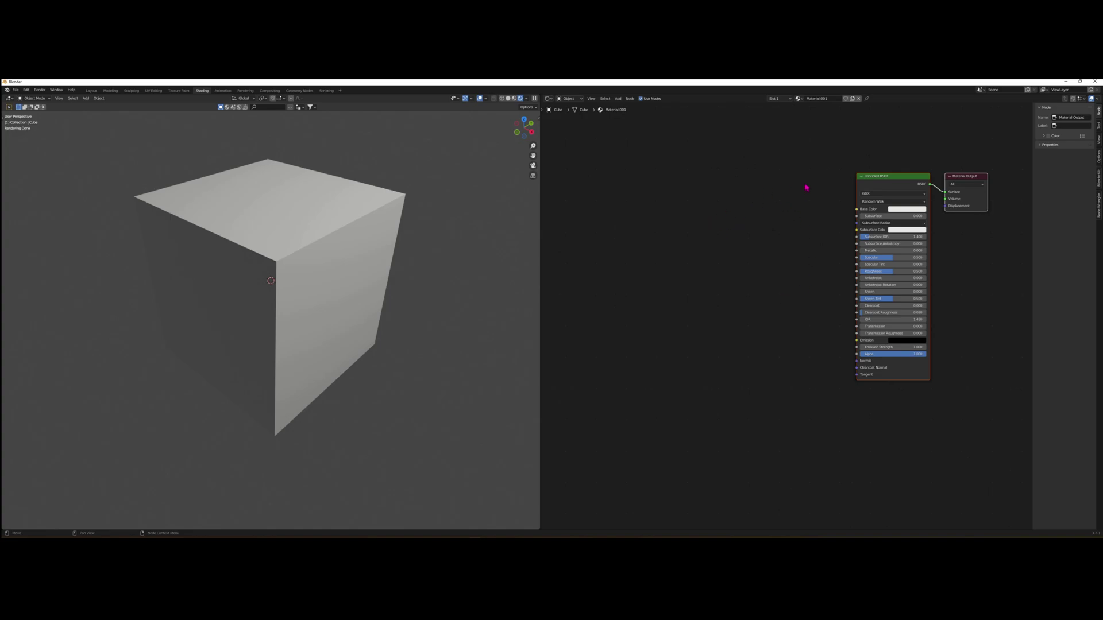
Step: Add a ColorRamp node by searching 'colo' and link its Color to Principled BSDF Base Color
click(732, 217)
key(shift+a)
click(732, 216)
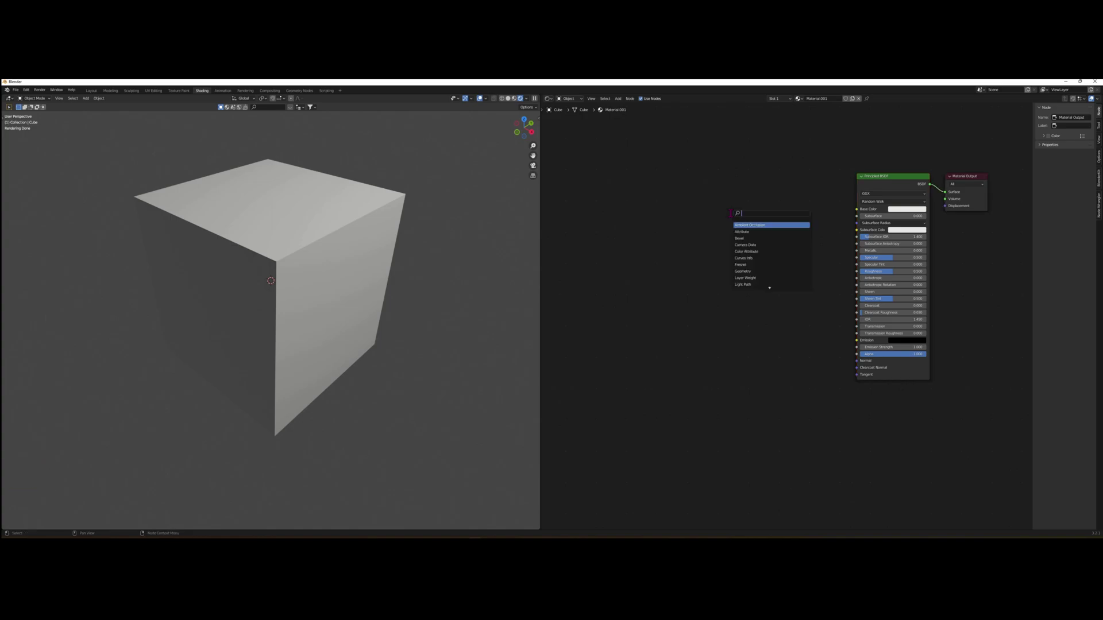
text(colo)
click(742, 225)
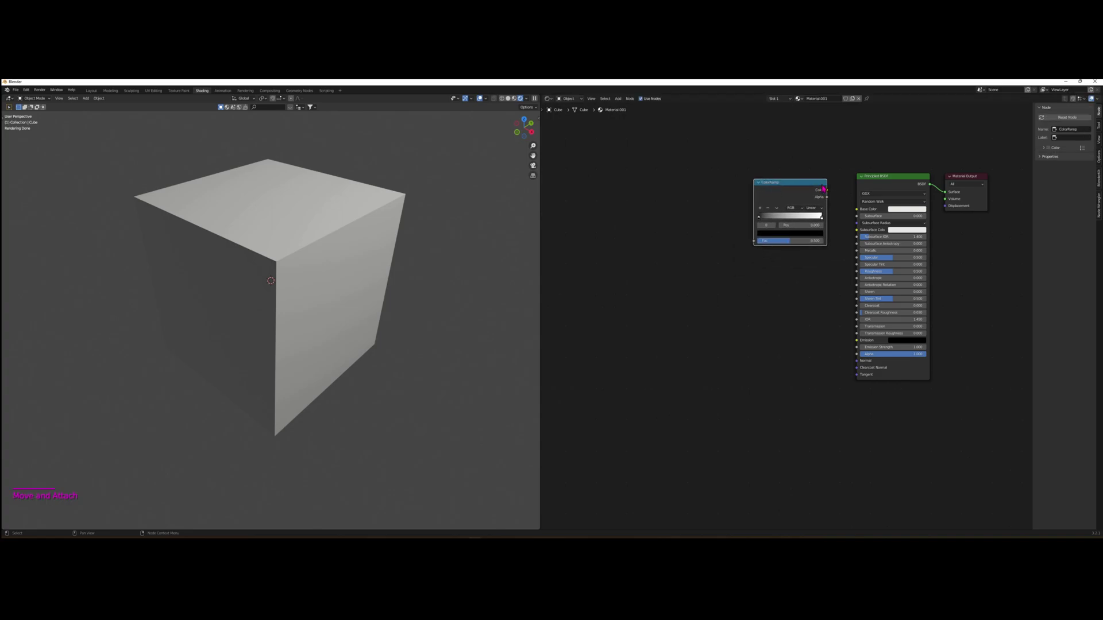
drag(827, 191, 856, 209)
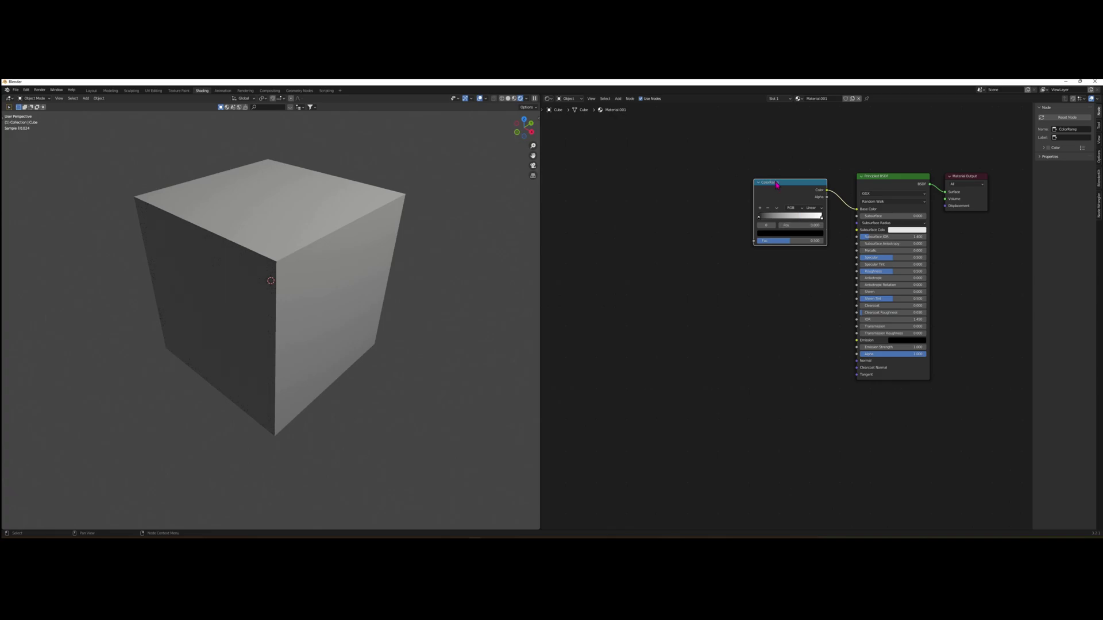
drag(770, 187, 792, 225)
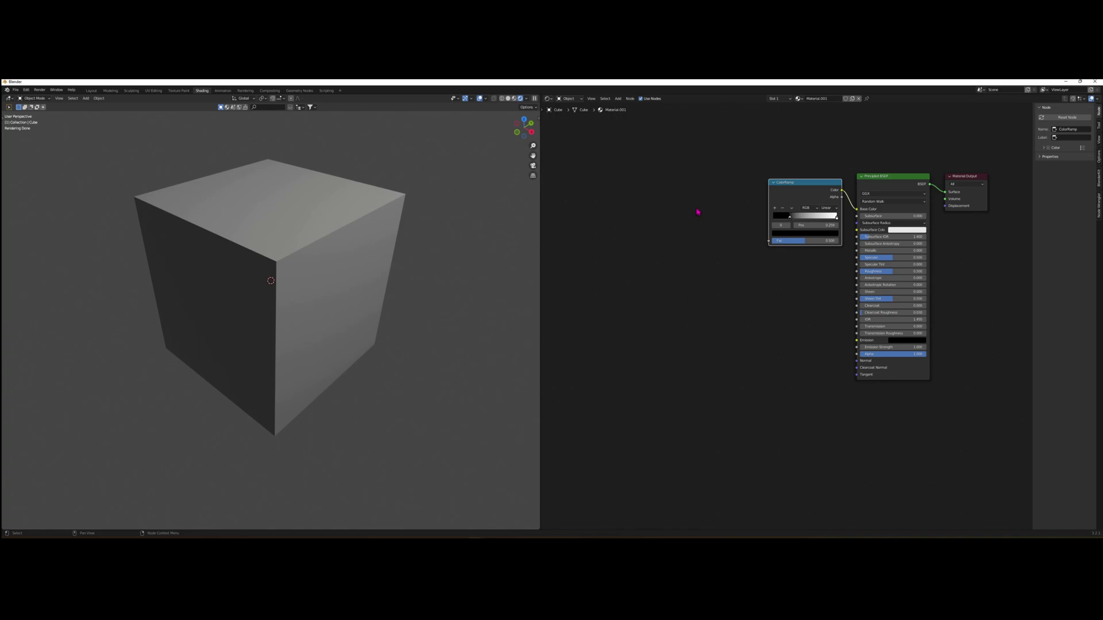
click(26, 91)
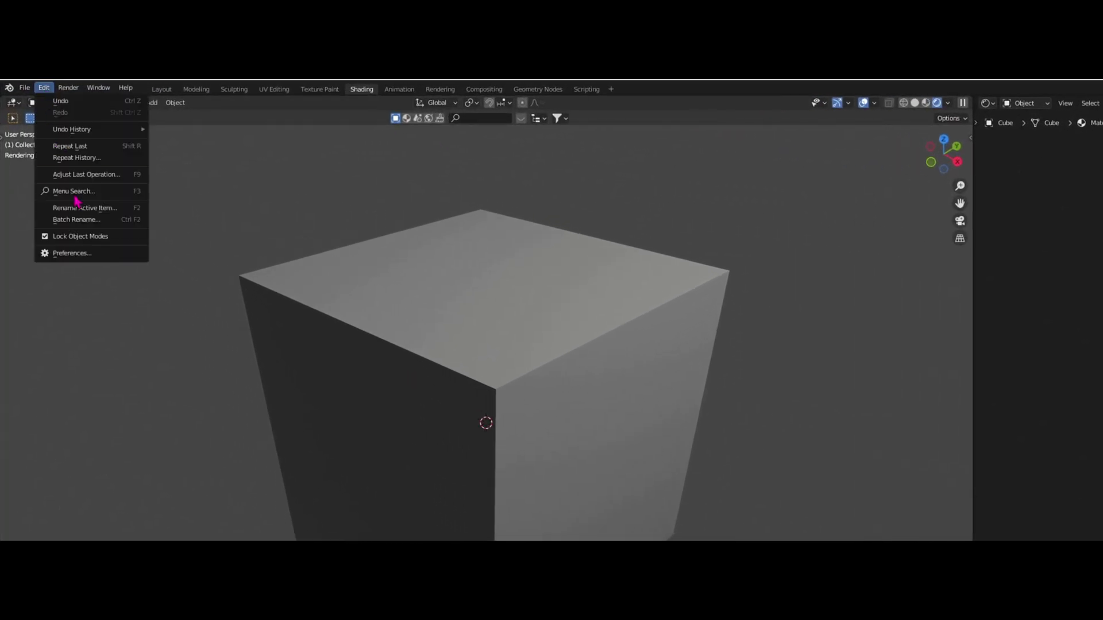
click(69, 254)
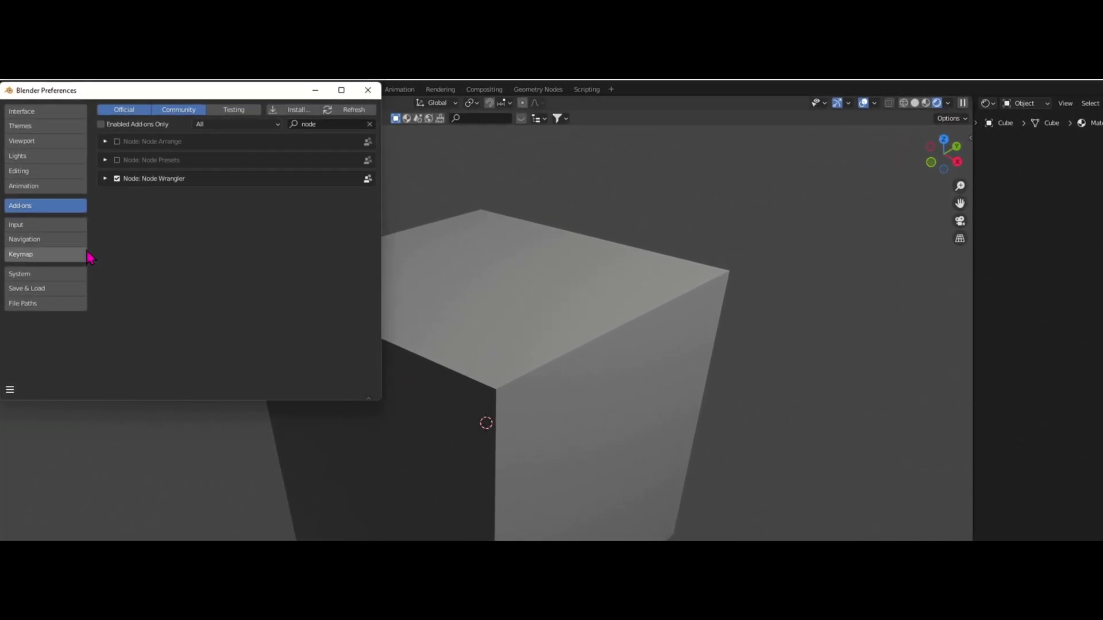
drag(112, 96, 170, 155)
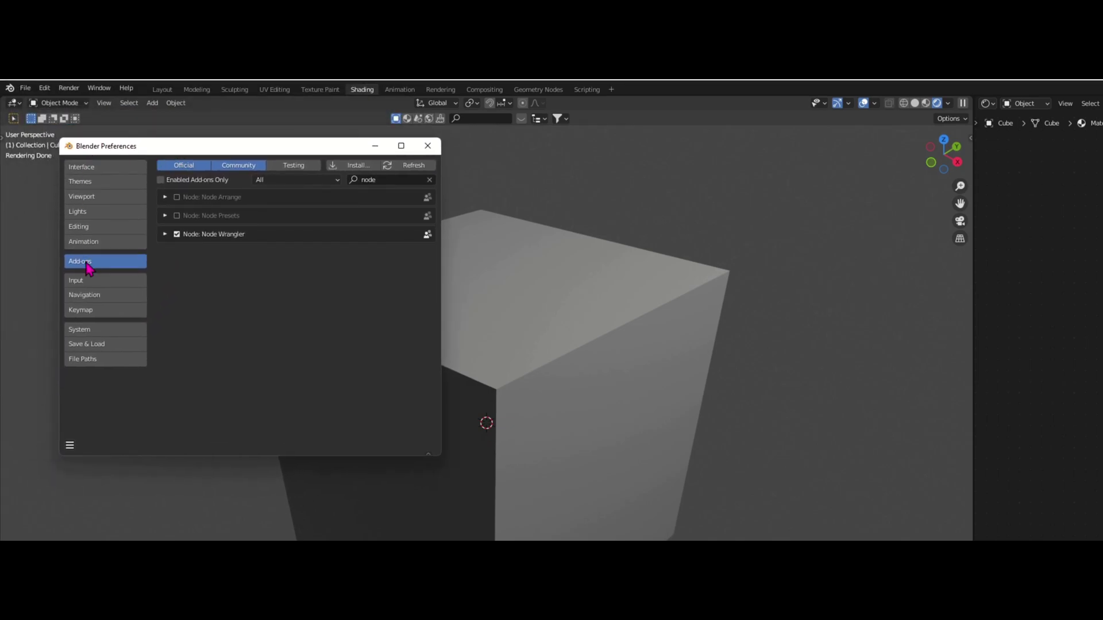
click(429, 180)
click(402, 178)
text(node)
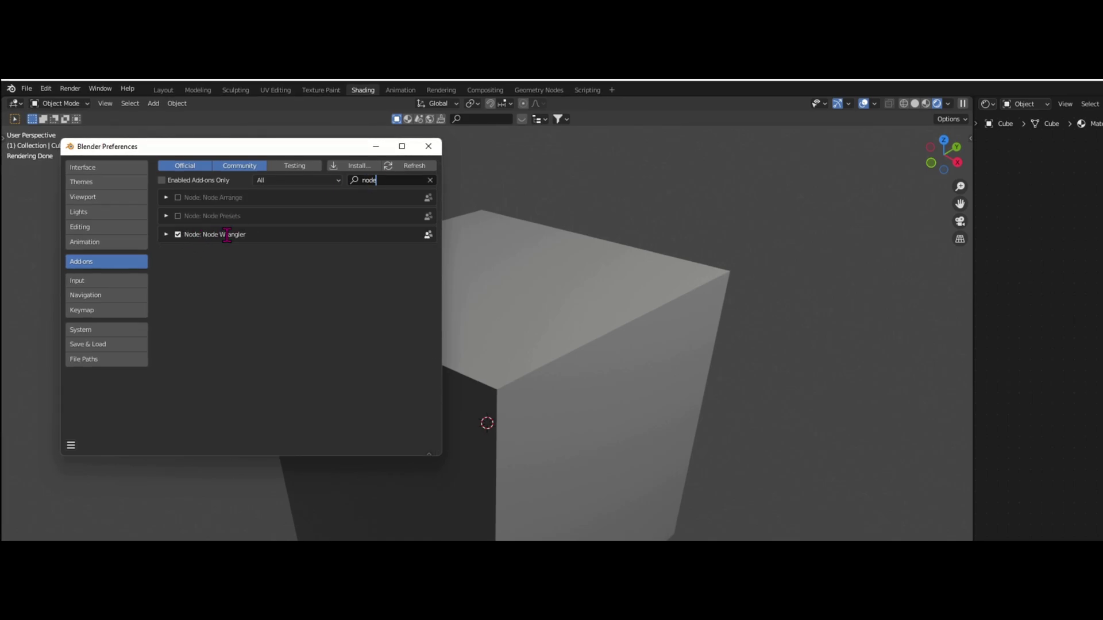
click(180, 240)
click(179, 237)
click(179, 236)
Step: Add Texture Coordinate, Mapping and Image Texture nodes to the ColorRamp with Ctrl+T and move them down
click(429, 146)
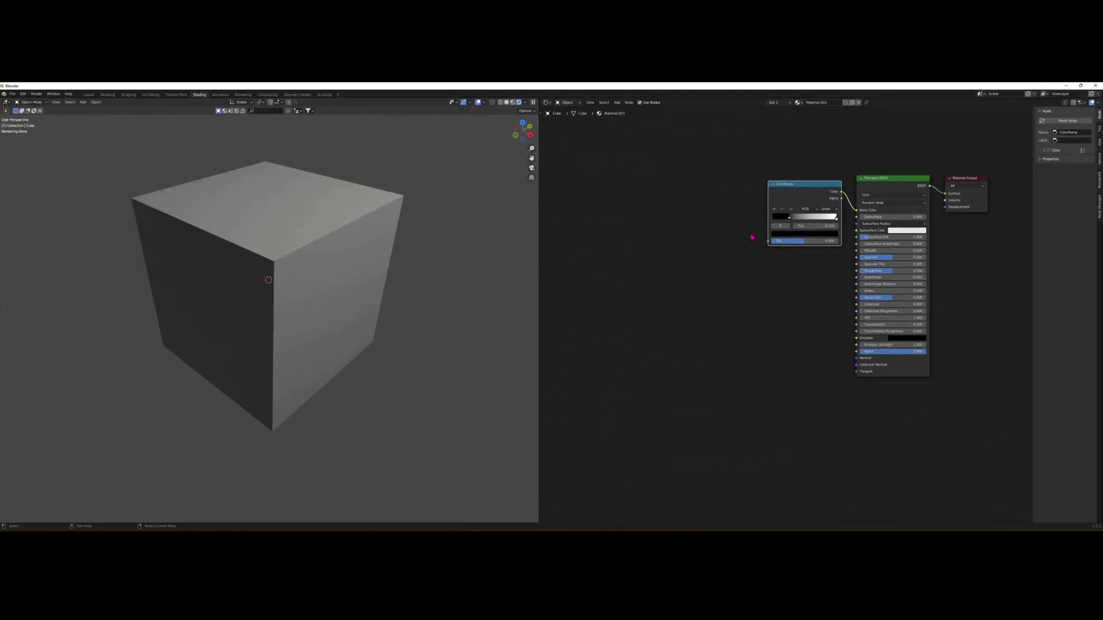
click(744, 254)
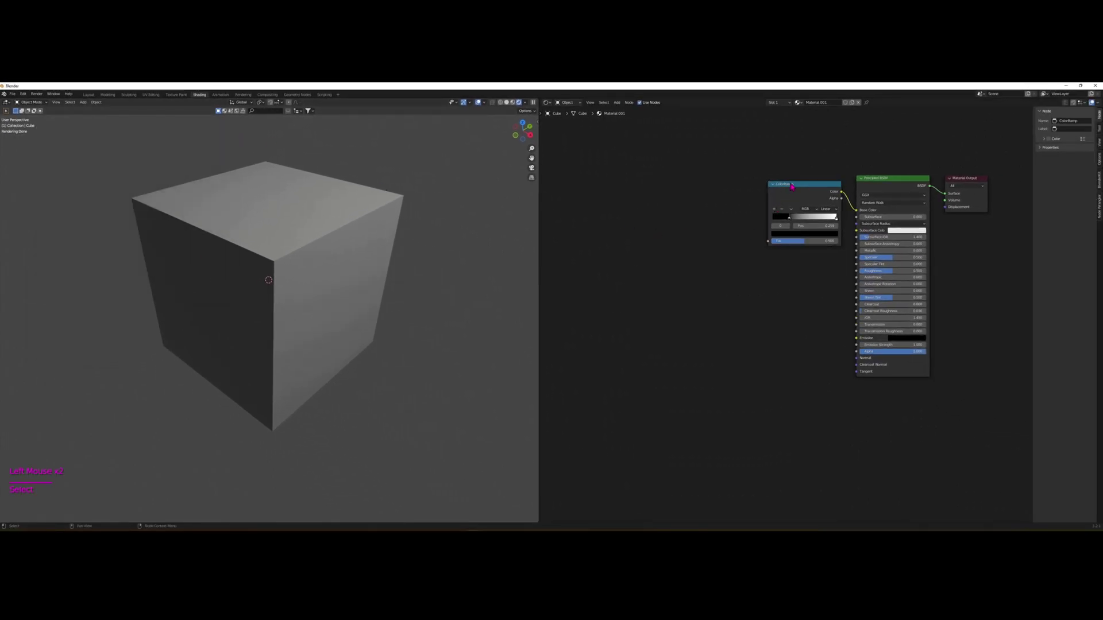
click(768, 203)
key(ctrl+t)
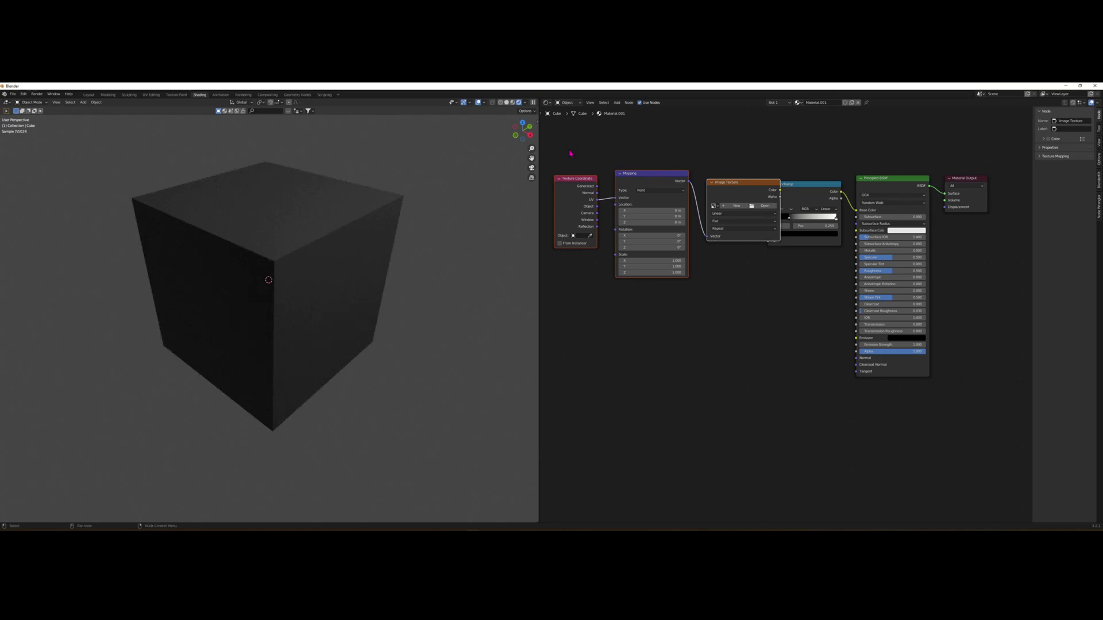
click(725, 182)
drag(725, 182, 741, 296)
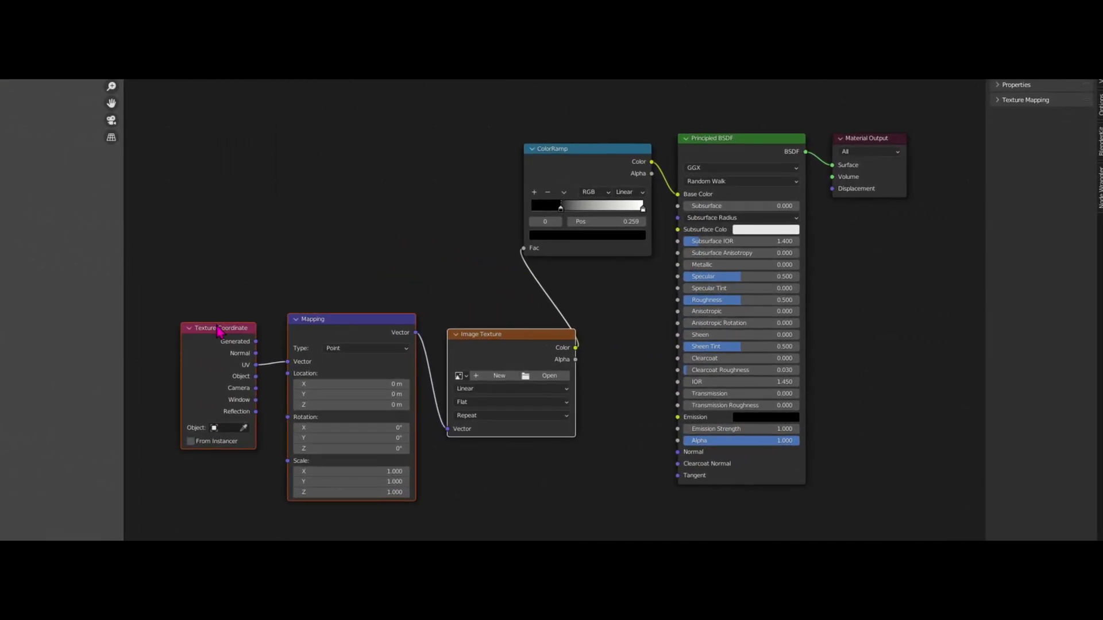
Step: Connect Generated coordinates to the Mapping Vector and tidy the Mapping and Image Texture nodes
click(594, 289)
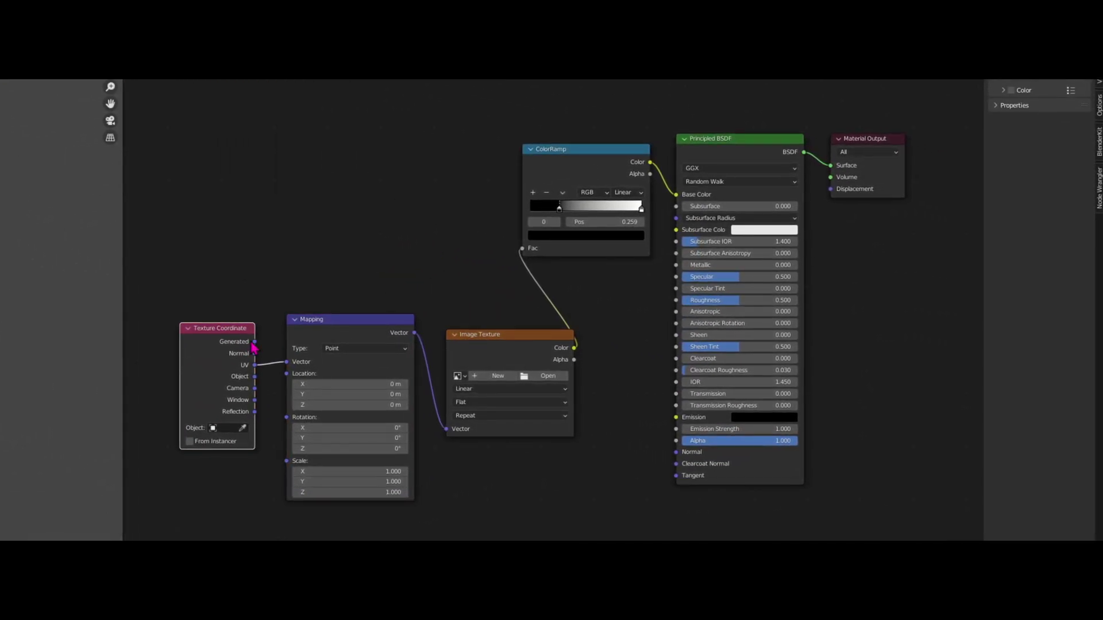
drag(255, 342, 288, 363)
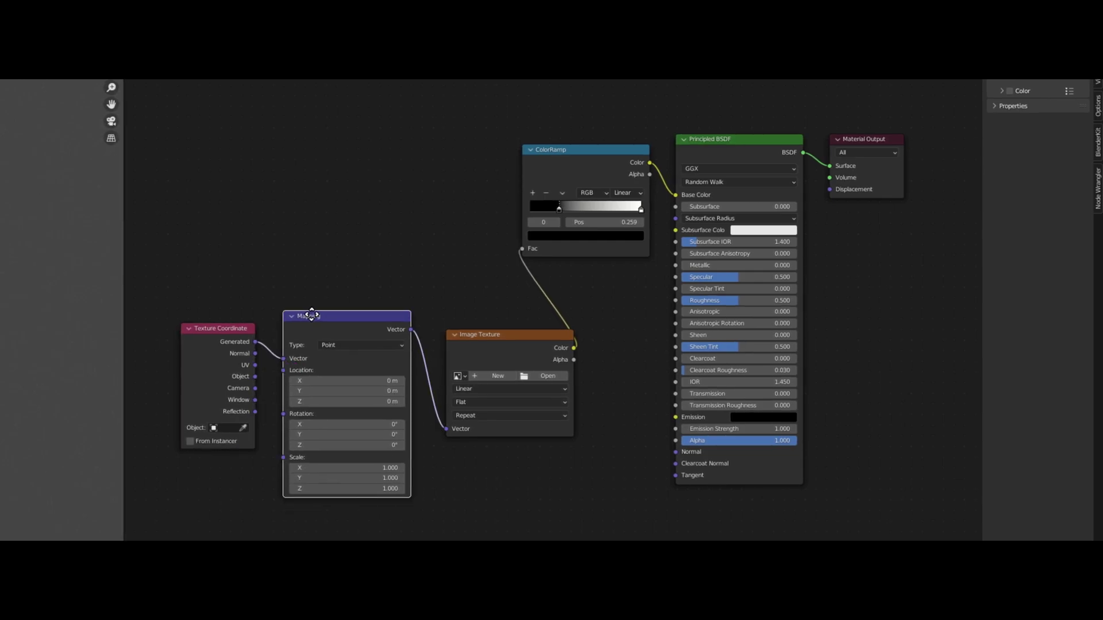
drag(317, 322, 315, 304)
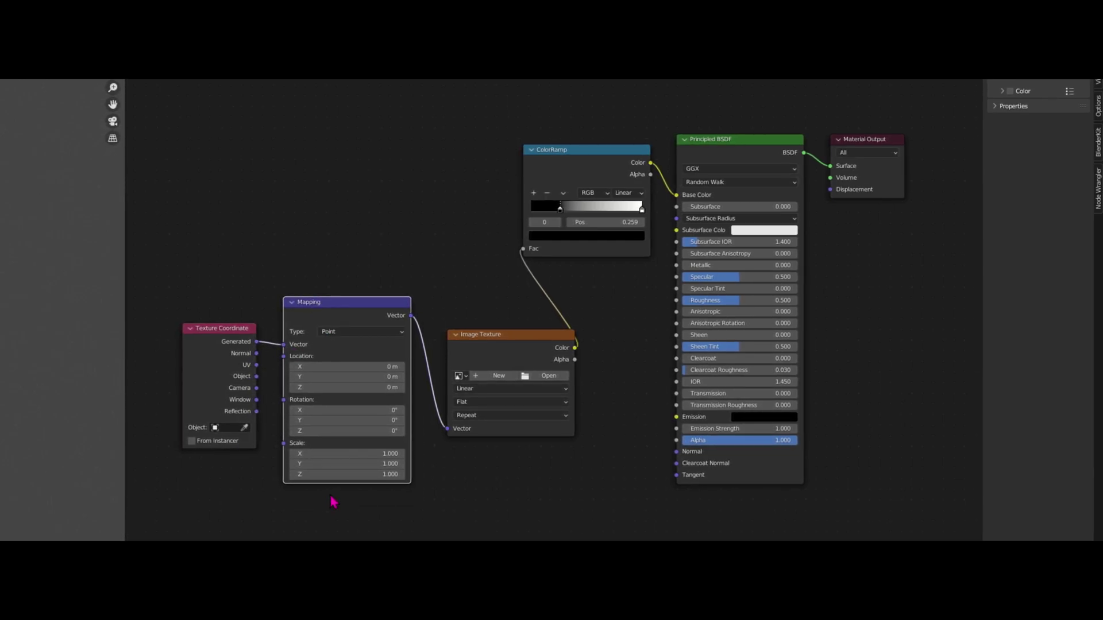
drag(491, 341, 523, 382)
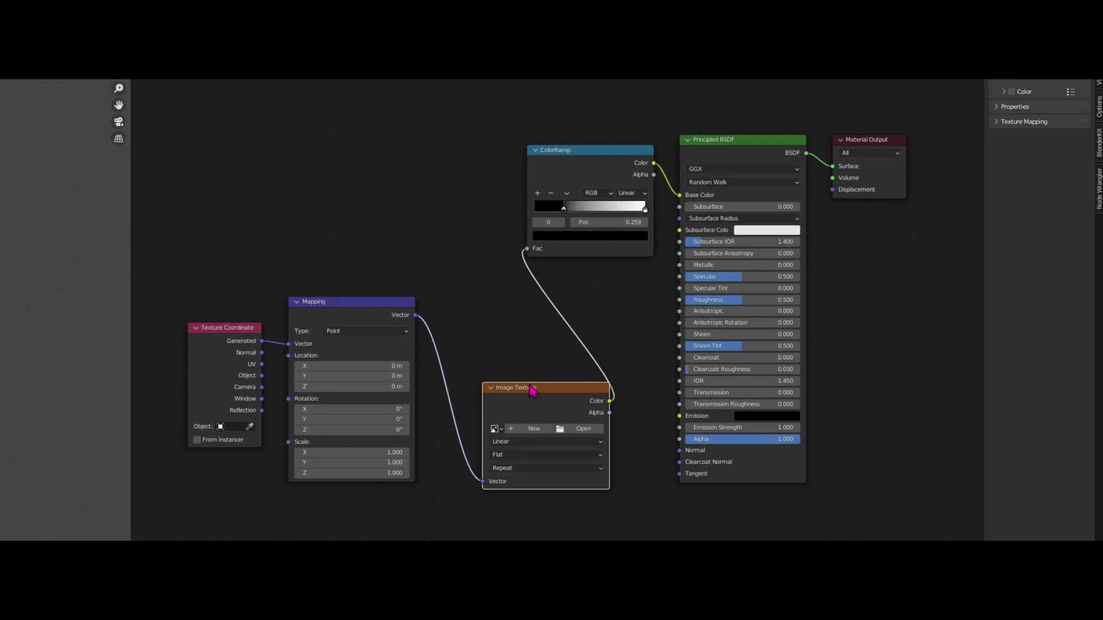
drag(524, 381, 516, 376)
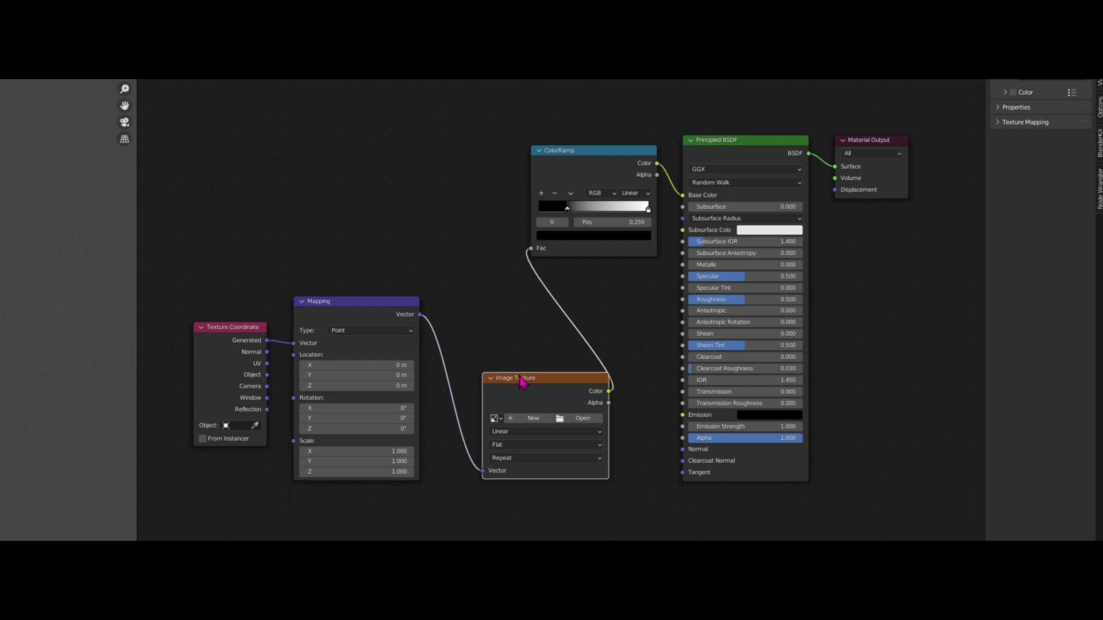
Step: Replace the Image Texture with a Converter > Separate XYZ node placed beside the ColorRamp
key(shift+s)
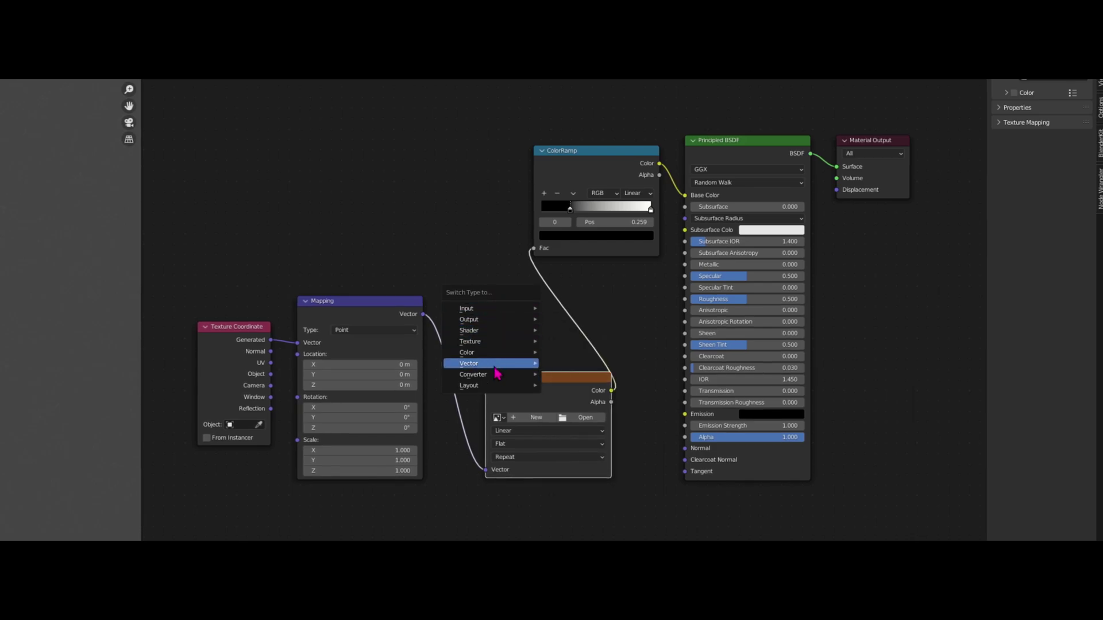
mouse_move(496, 374)
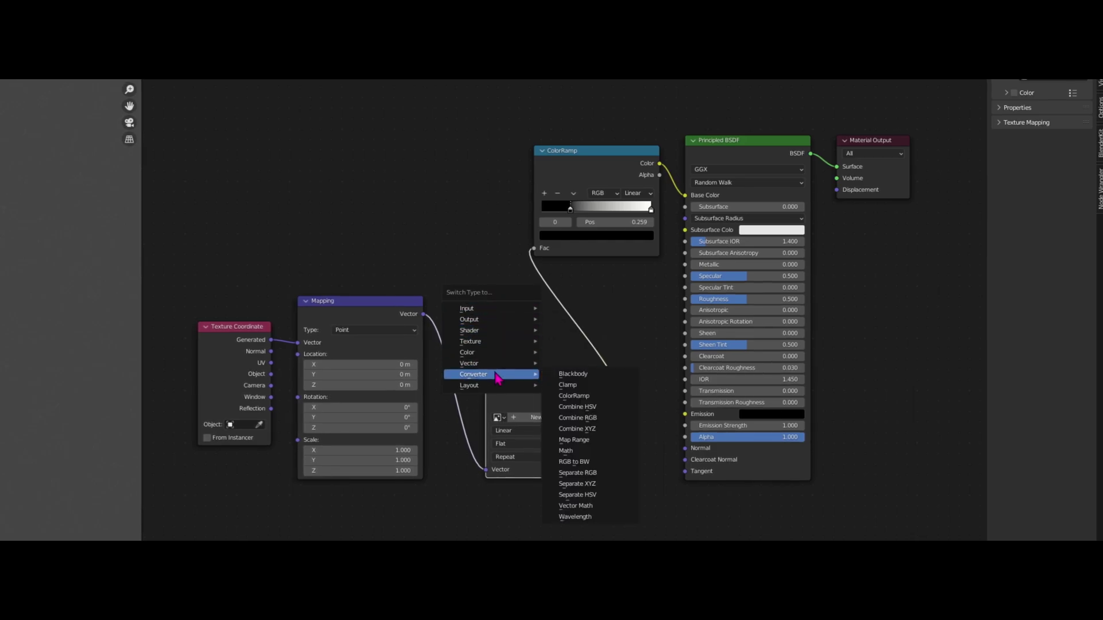
click(601, 485)
drag(524, 381, 434, 184)
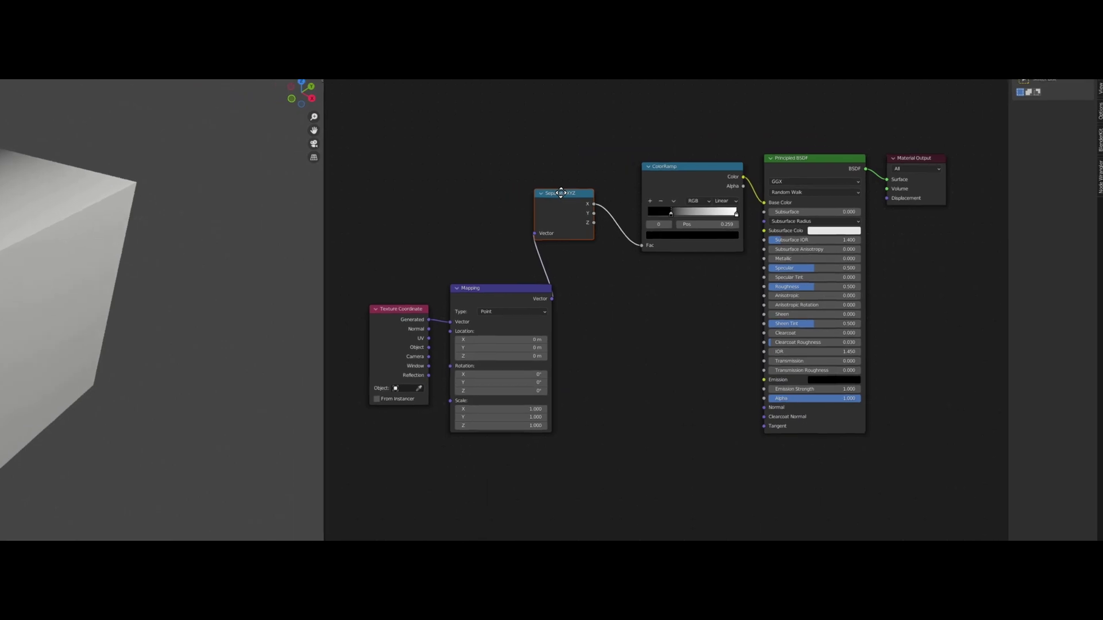
drag(564, 193, 559, 158)
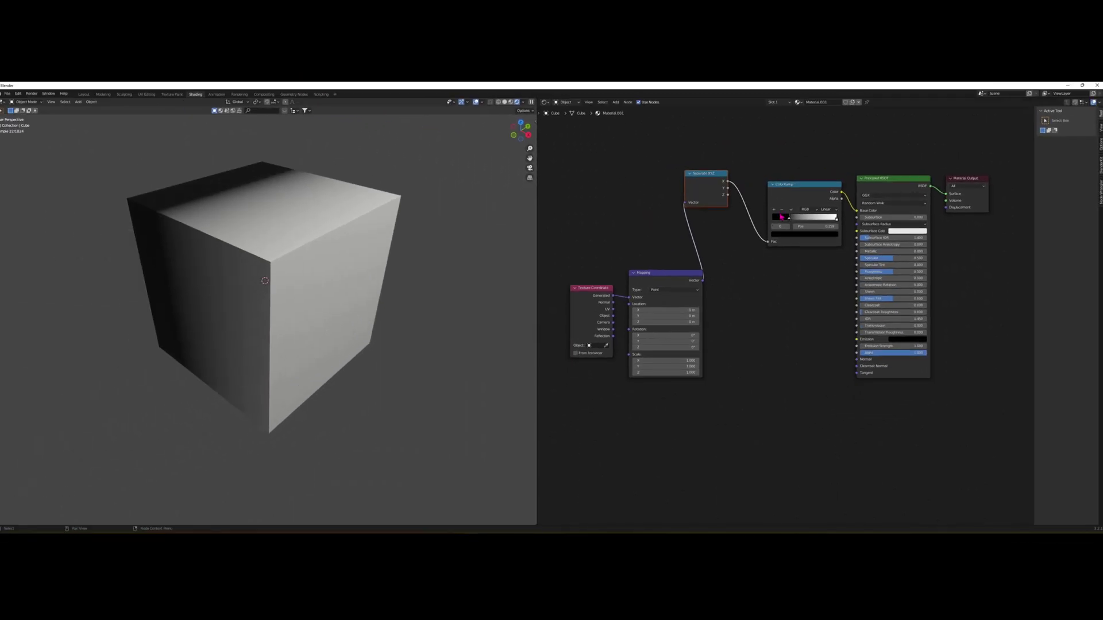
Step: Feed the ColorRamp Fac from Separate XYZ's Z output, after trying Y
mouse_move(782, 217)
mouse_down()
mouse_move(811, 217)
mouse_move(790, 217)
mouse_up()
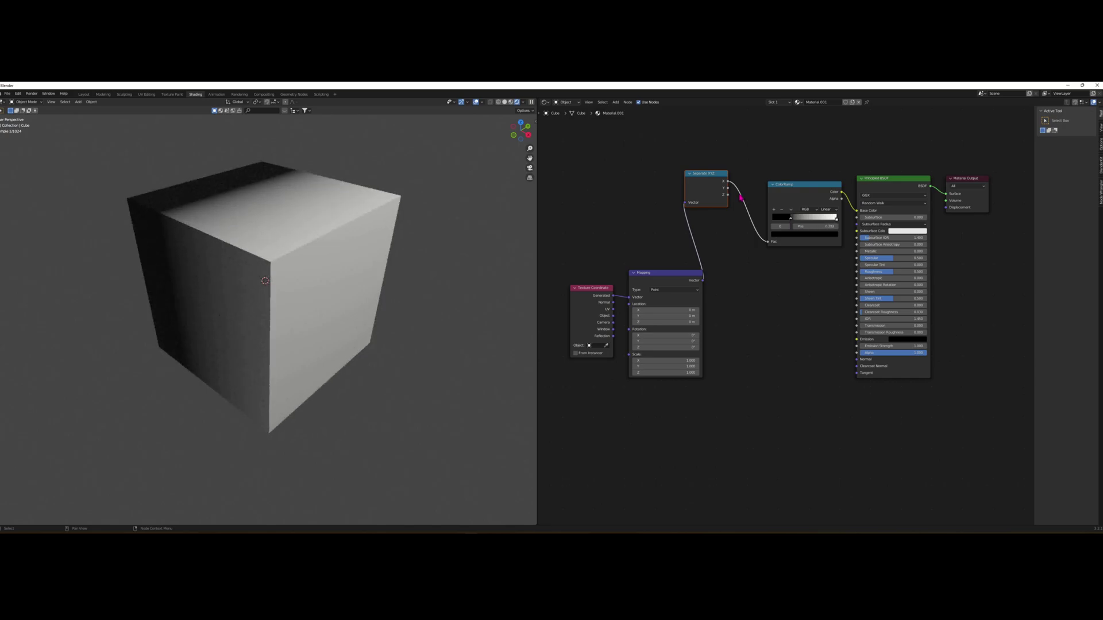
mouse_move(729, 189)
mouse_down()
mouse_move(768, 242)
mouse_move(807, 217)
mouse_move(833, 217)
mouse_move(802, 217)
mouse_up()
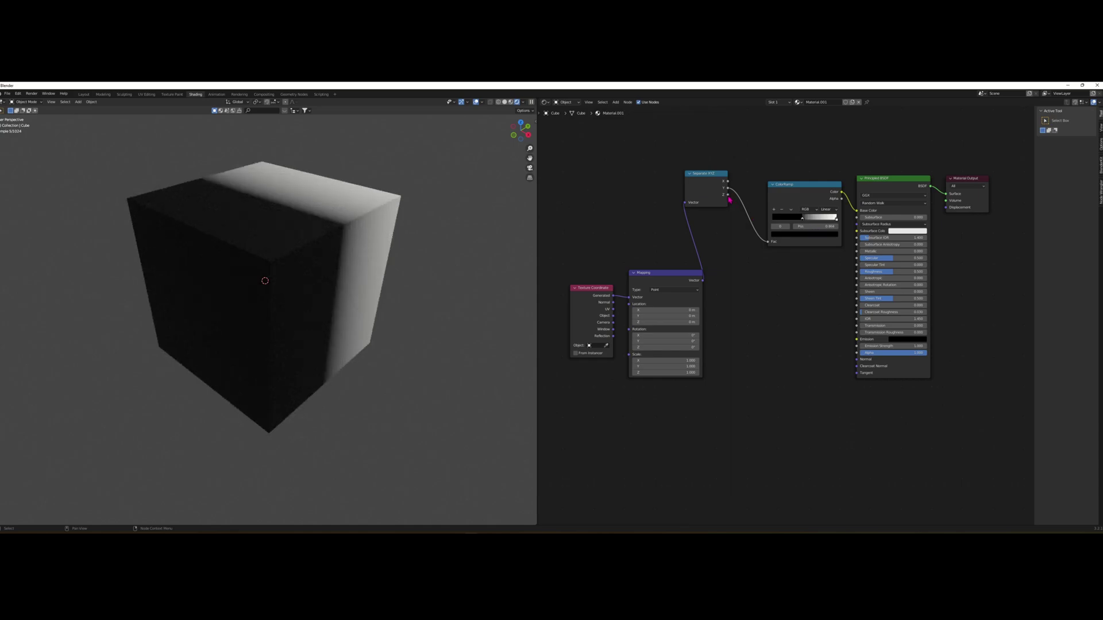
mouse_move(729, 196)
mouse_down()
mouse_move(773, 248)
mouse_move(809, 222)
mouse_move(779, 222)
mouse_up()
Step: Add a new magenta stop to the ColorRamp
click(773, 209)
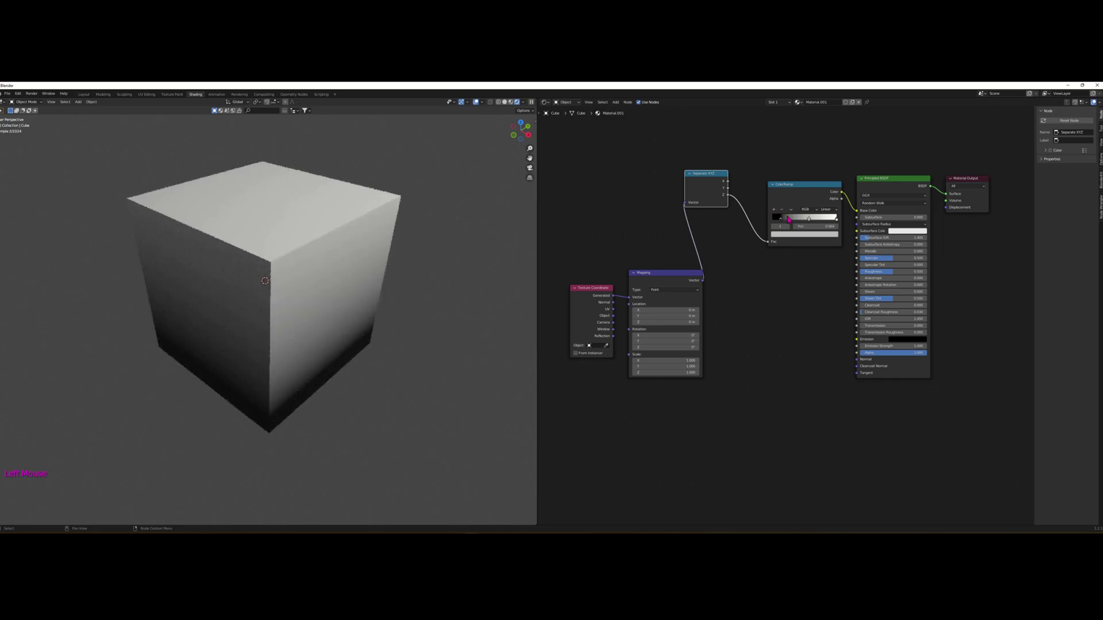
click(804, 234)
click(817, 180)
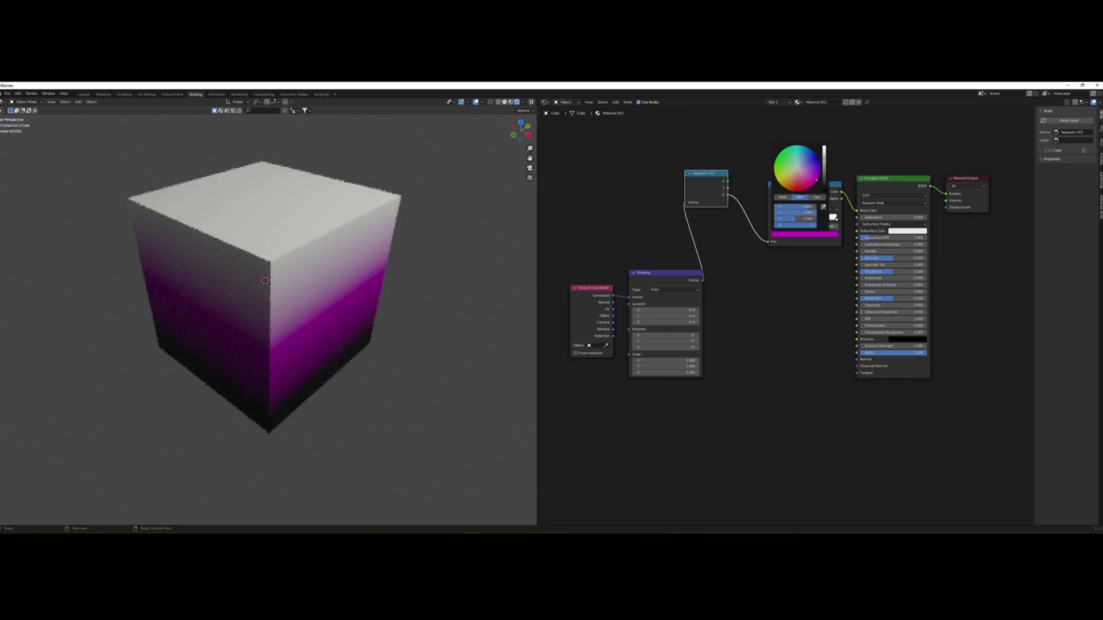
click(816, 245)
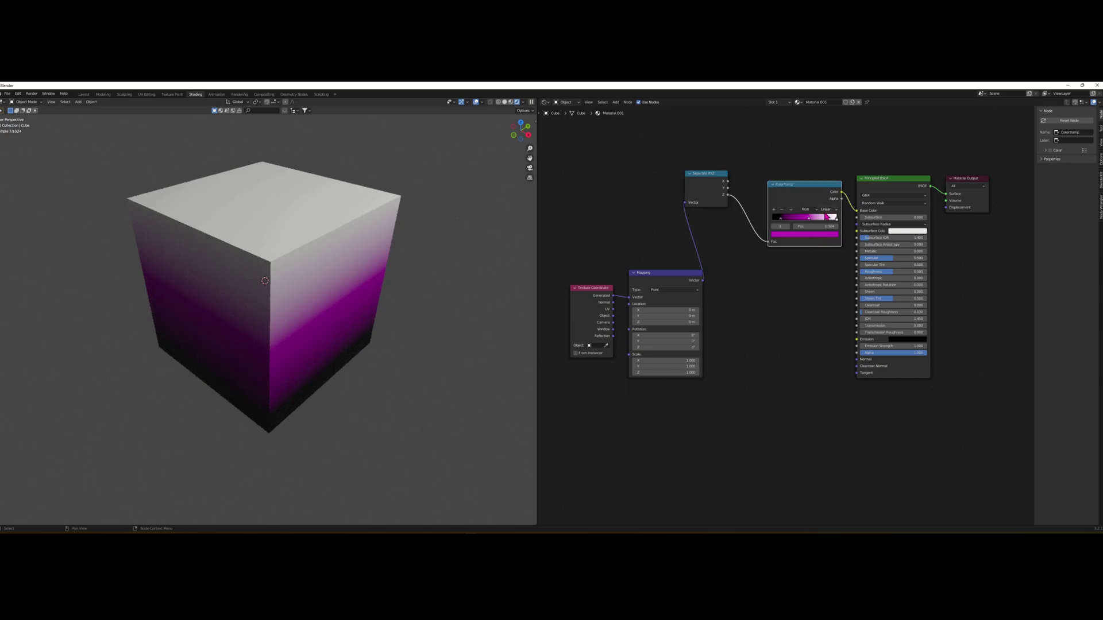
Step: Set ramp interpolation to Constant and drag the white and magenta stops to form three bands
click(827, 210)
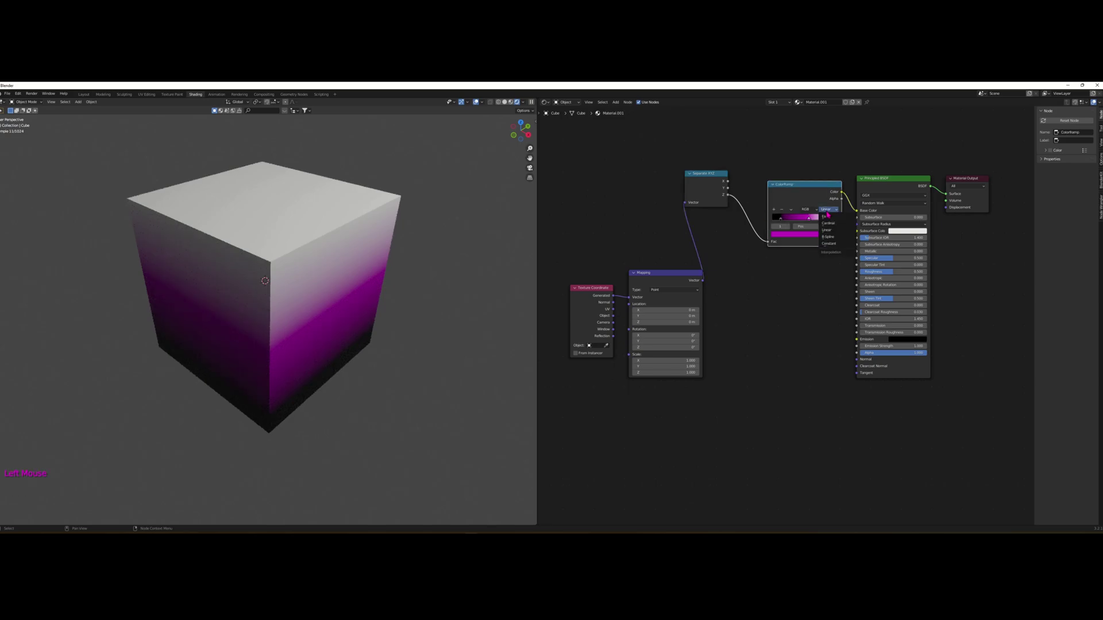
click(826, 216)
click(827, 210)
click(829, 244)
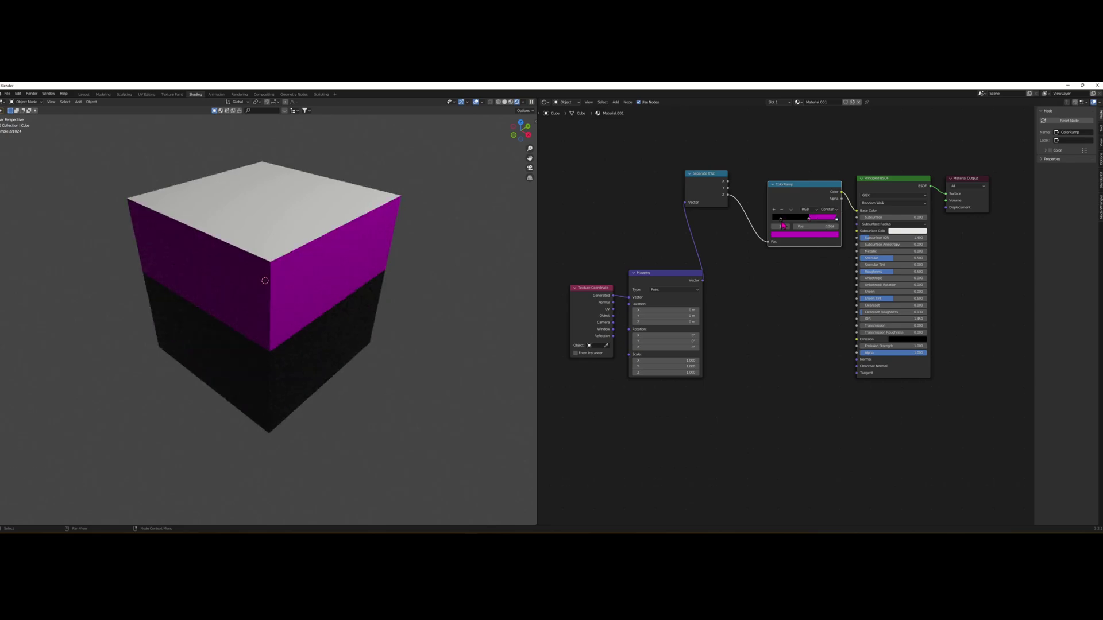
drag(836, 221, 797, 221)
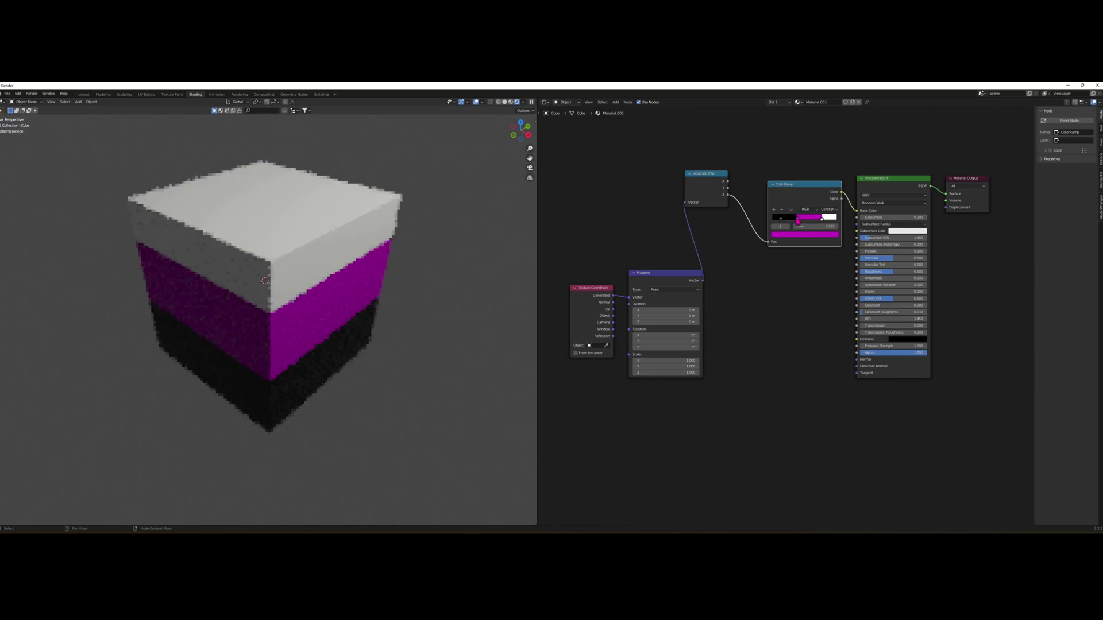
drag(797, 223, 782, 190)
Step: Link the ColorRamp Alpha output to the Principled BSDF Alpha input
drag(704, 176, 694, 188)
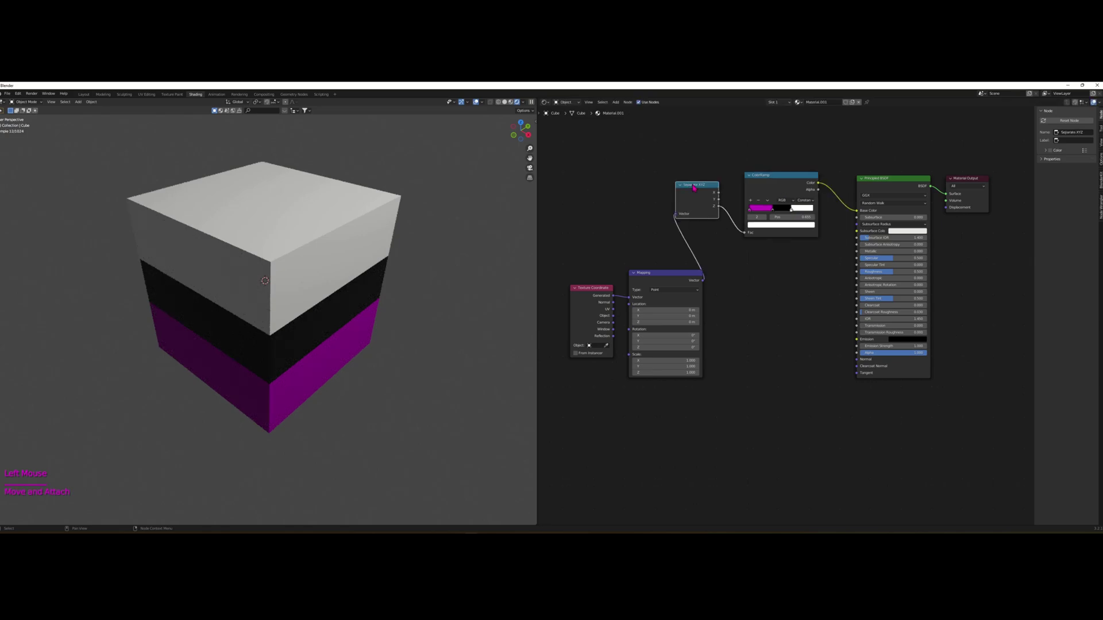
click(821, 193)
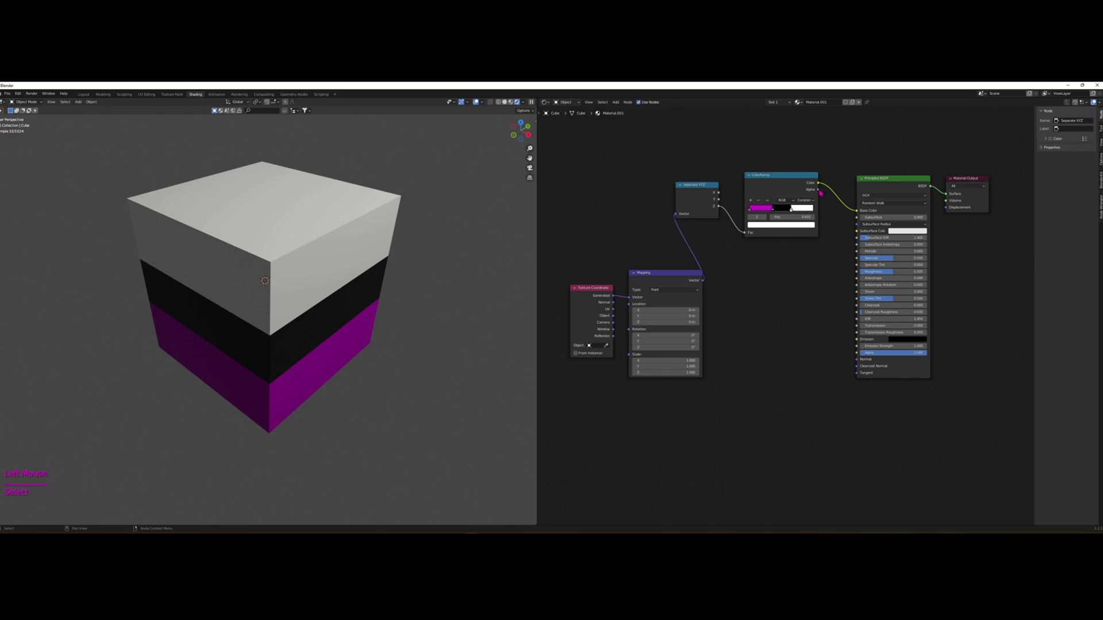
drag(820, 194, 837, 343)
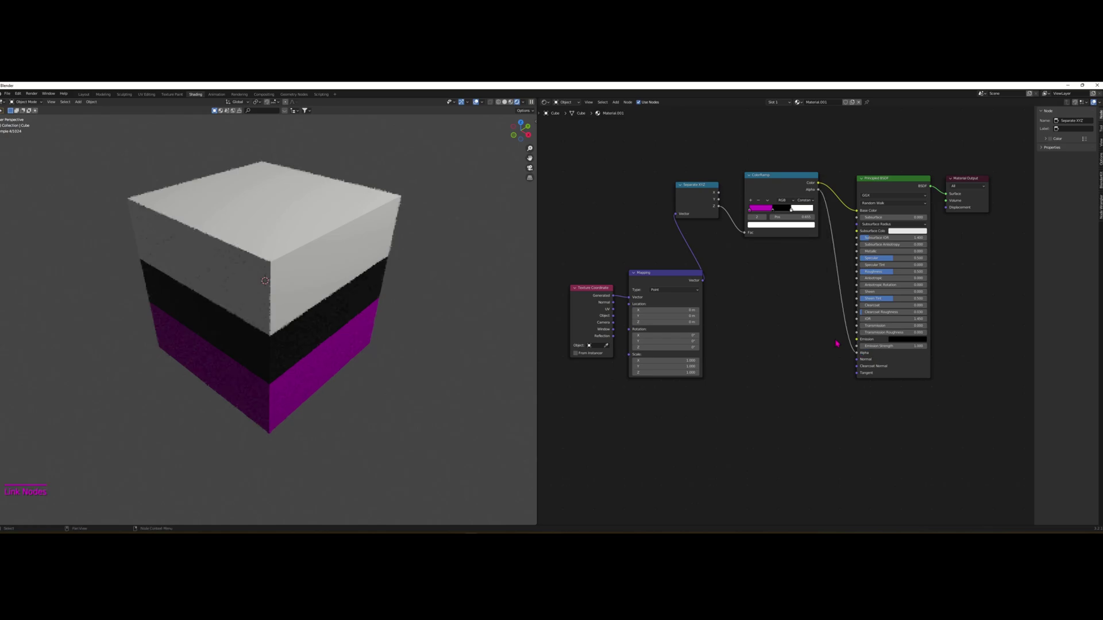
drag(764, 177, 765, 182)
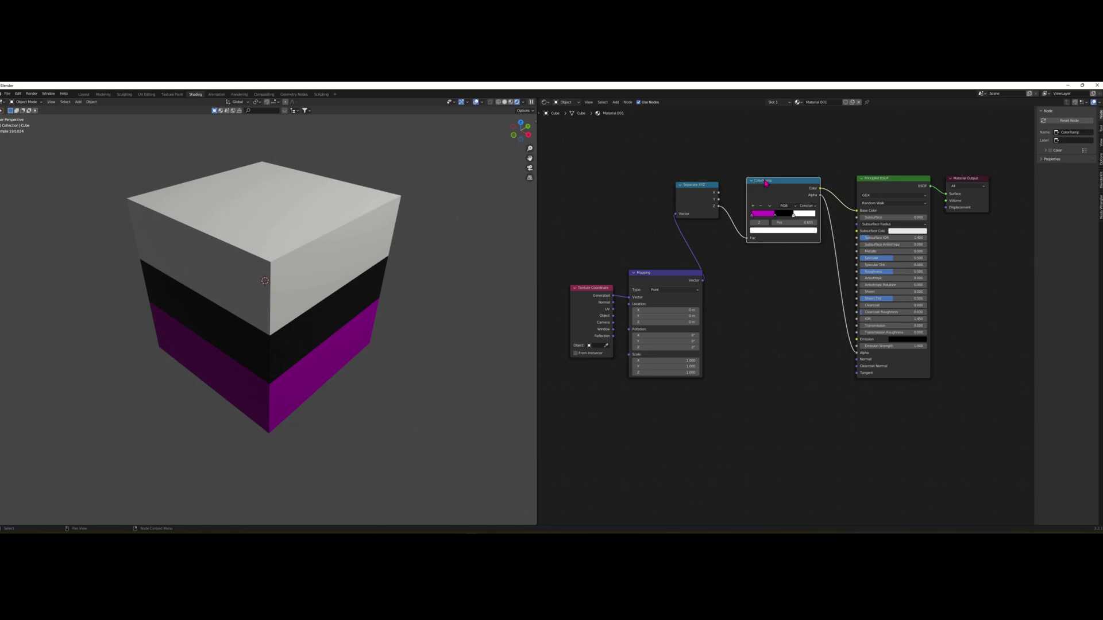
Step: Lower the black ColorRamp stop's alpha to 0.489
click(777, 217)
click(777, 230)
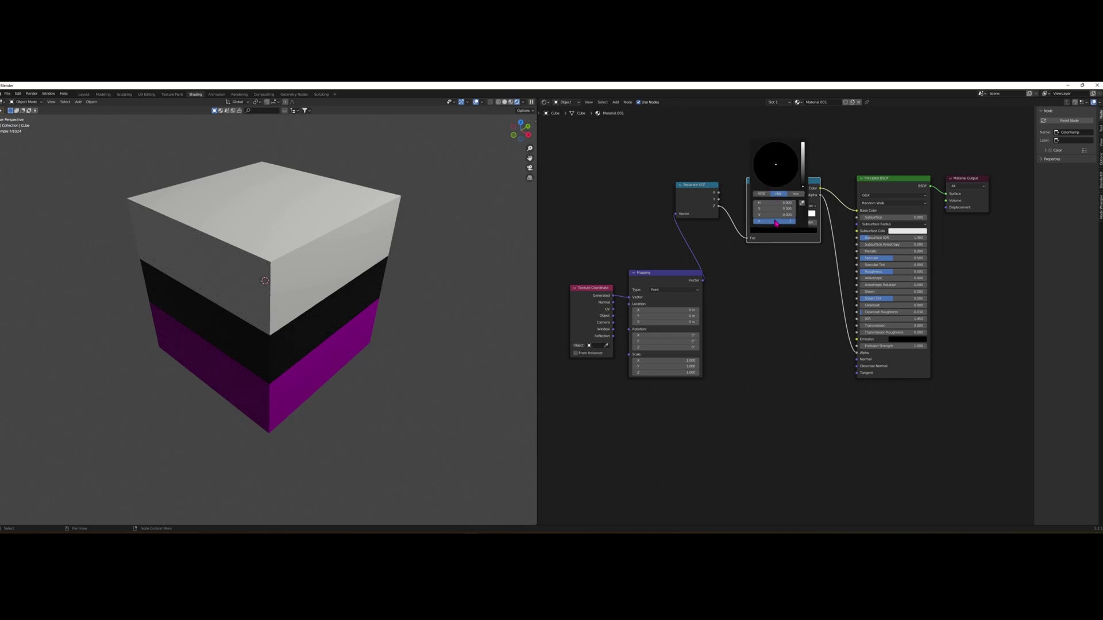
mouse_move(775, 223)
mouse_down()
mouse_move(737, 223)
mouse_move(754, 226)
mouse_up()
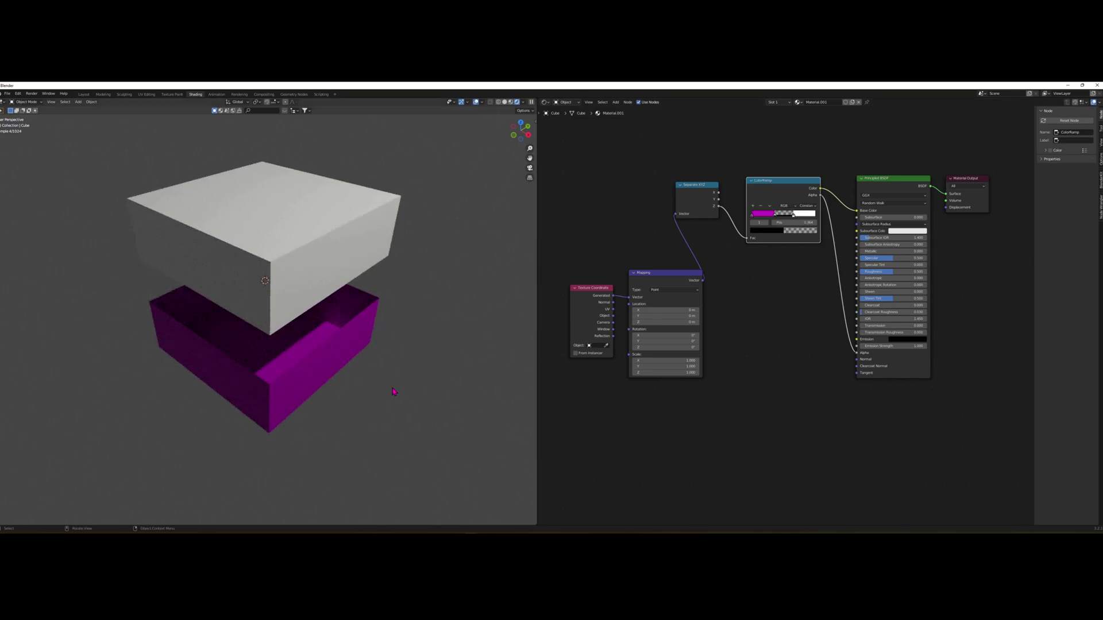
Step: Drag the white stop right to thin the white lid over the open box
middle_drag(414, 364, 362, 377)
scroll(363, 374, up, 2)
drag(794, 215, 813, 219)
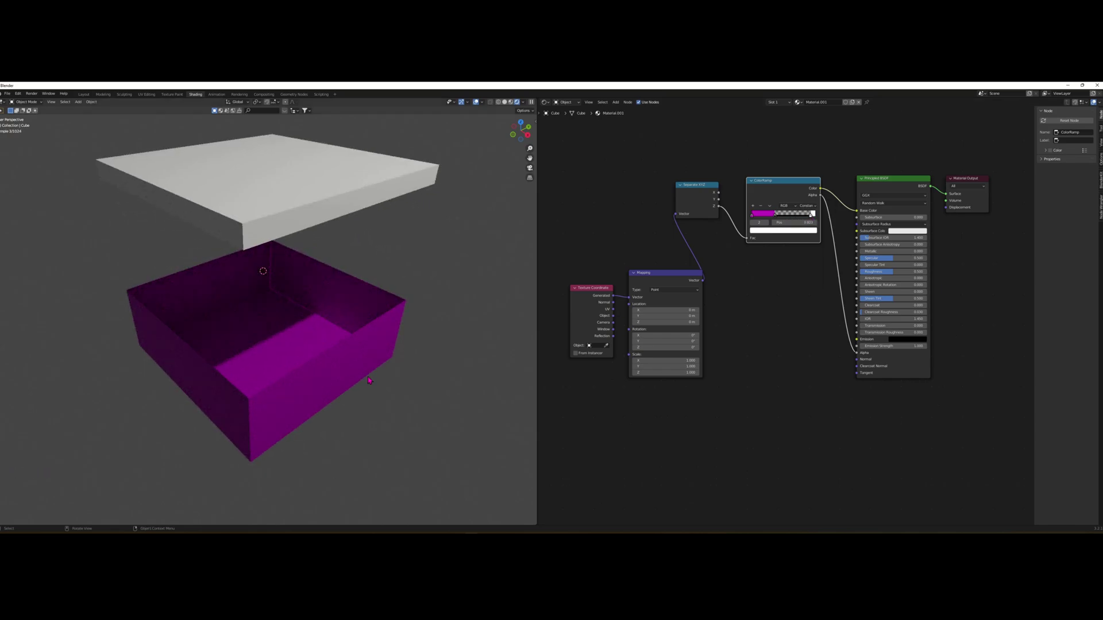
mouse_move(396, 404)
middle_down()
mouse_move(377, 409)
mouse_move(374, 384)
mouse_move(407, 403)
middle_up()
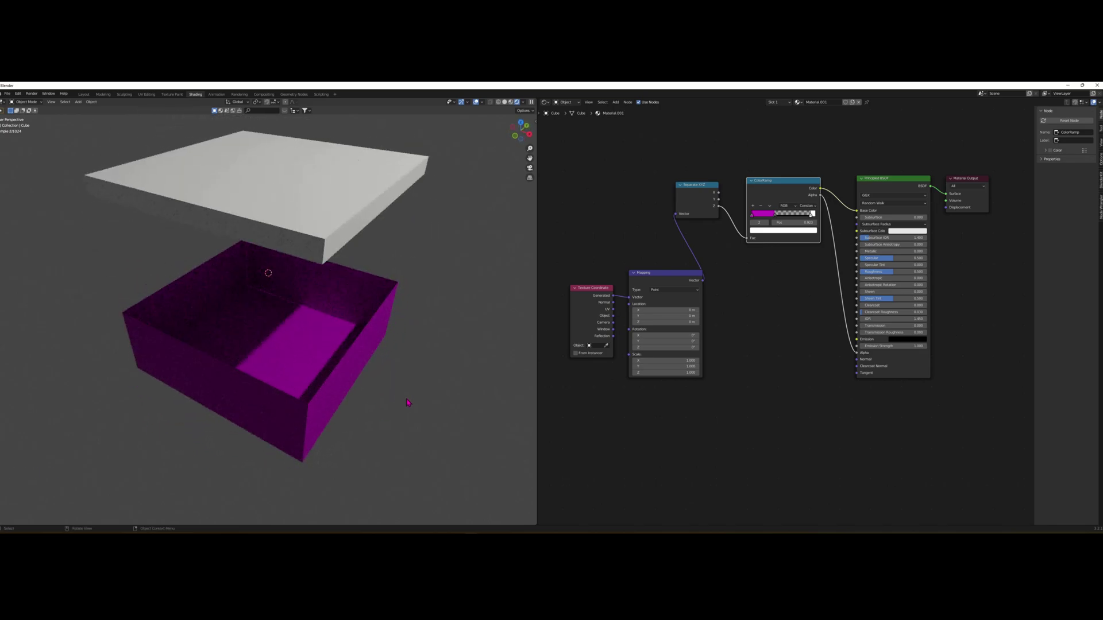